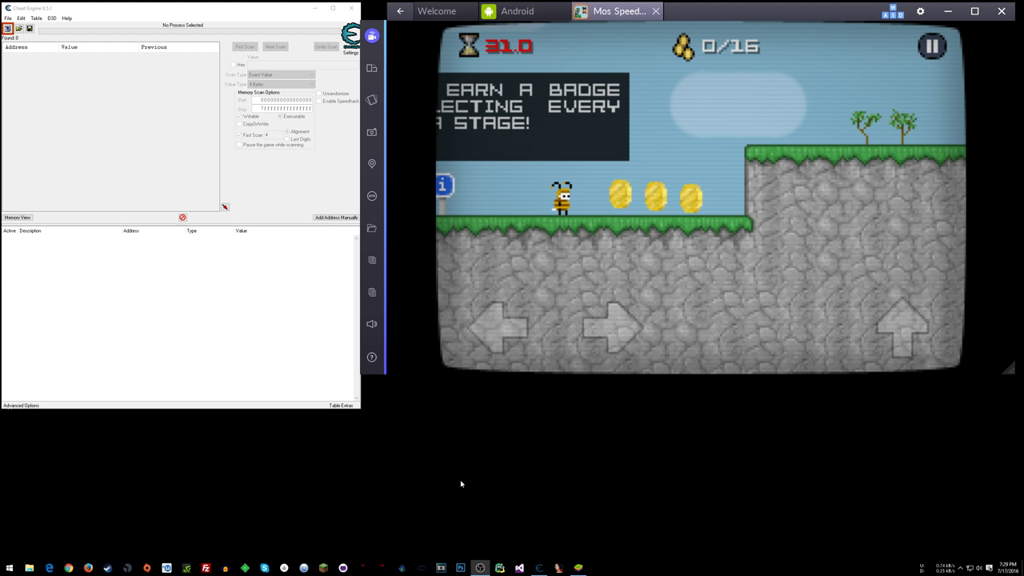
Check the Debugger Options and Extra pages of the Cheat Engine settings, including the Read/Write Process Memory option
left_click(189, 281)
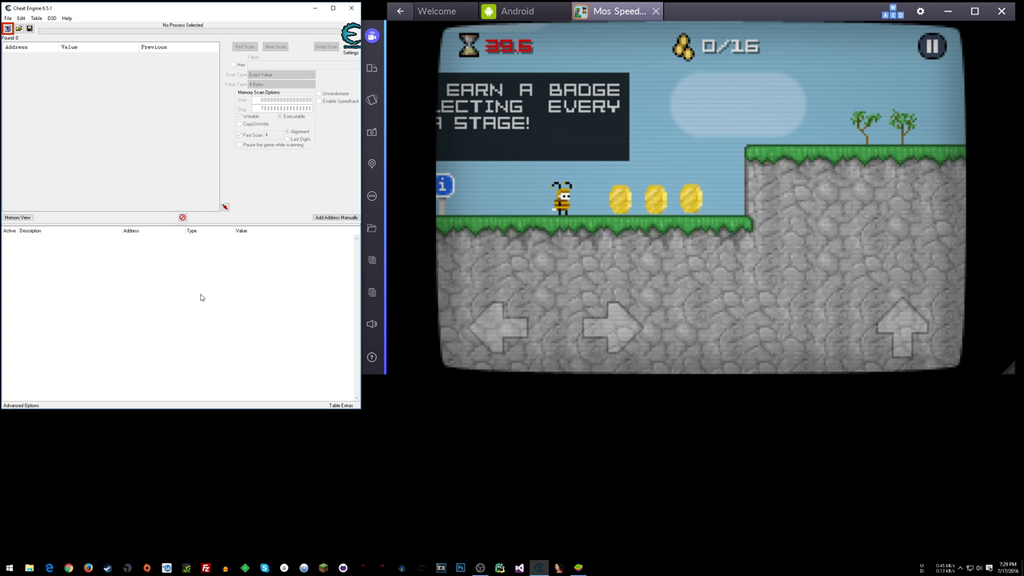
left_click(35, 28)
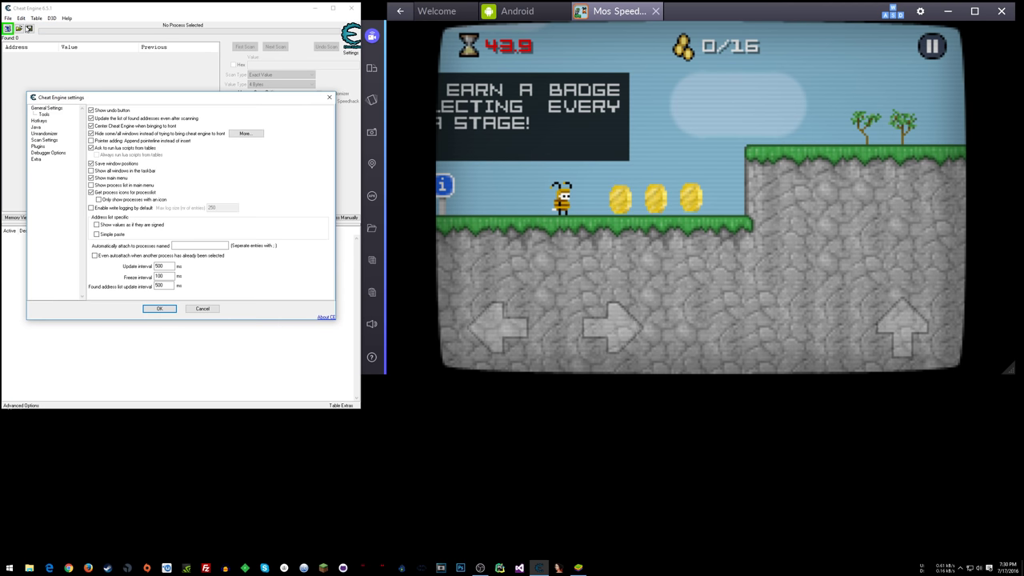
left_click(53, 153)
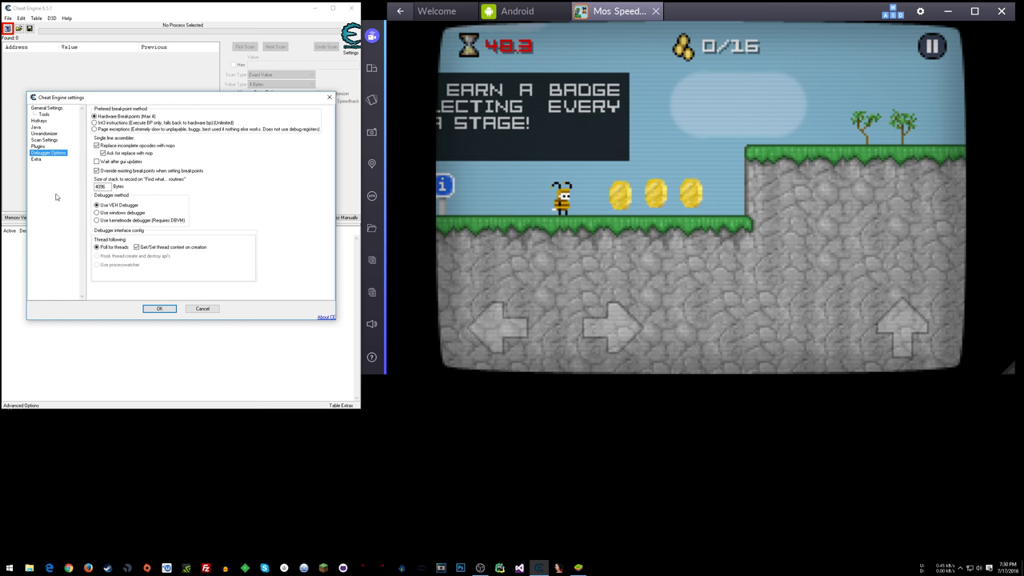
left_click(36, 160)
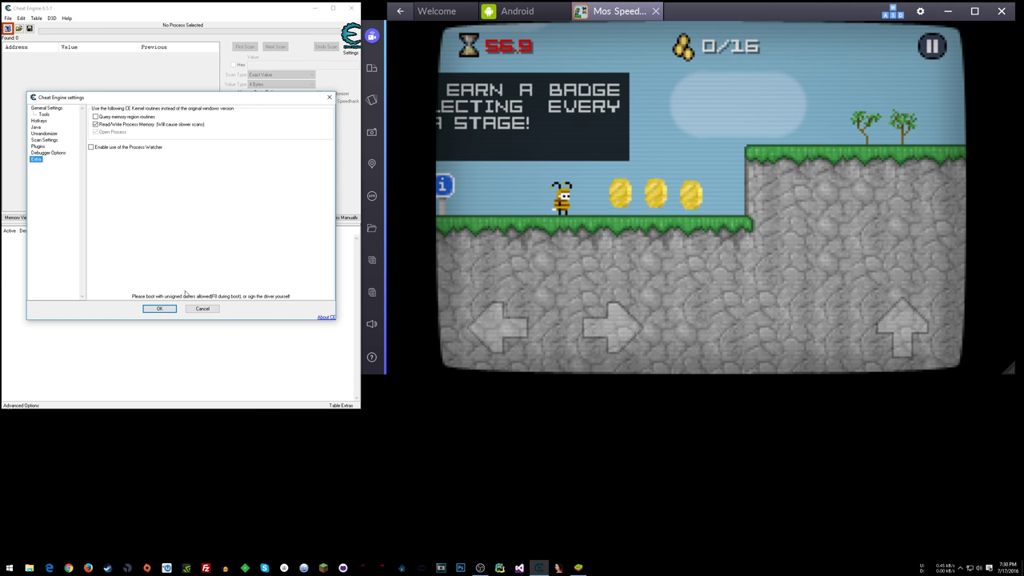
left_click(331, 98)
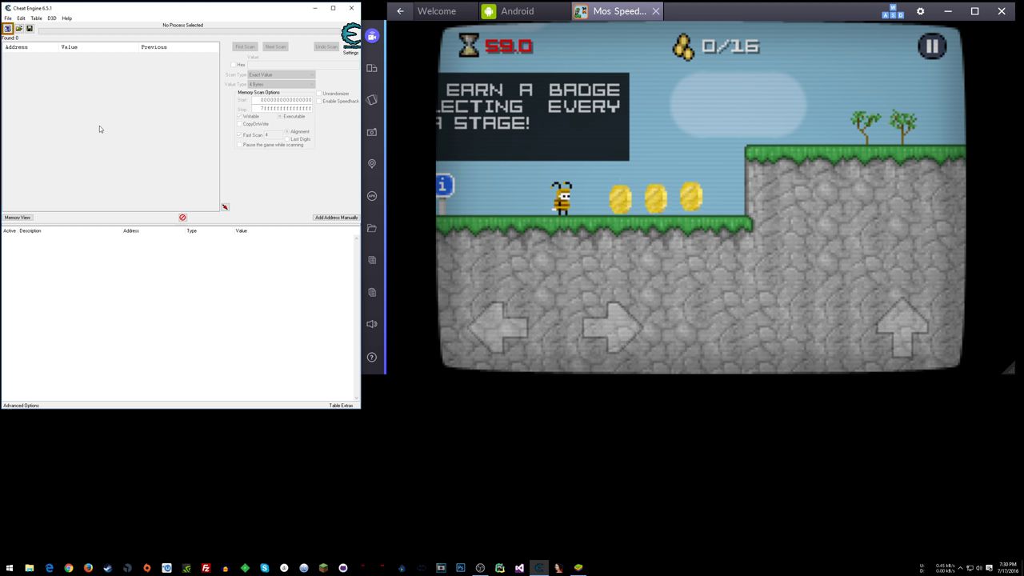
Open Physical Memory from the process list as the scan target
left_click(8, 29)
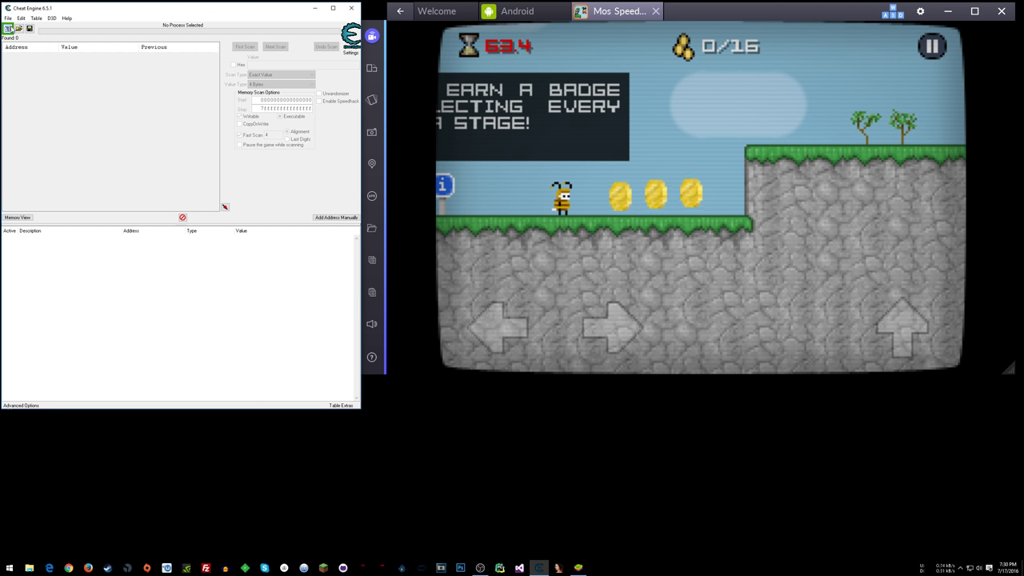
left_click(7, 29)
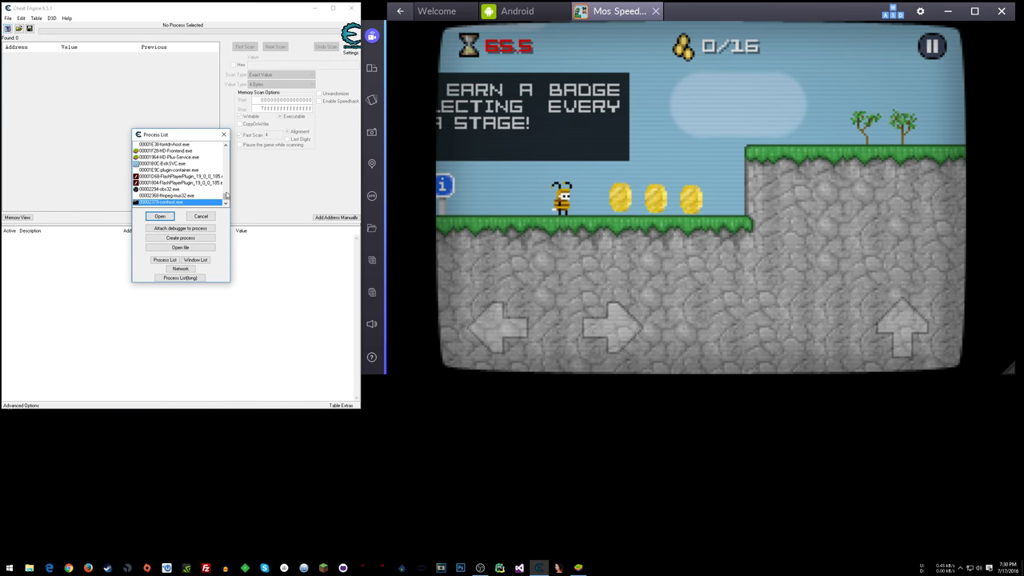
left_click_drag(226, 195, 227, 144)
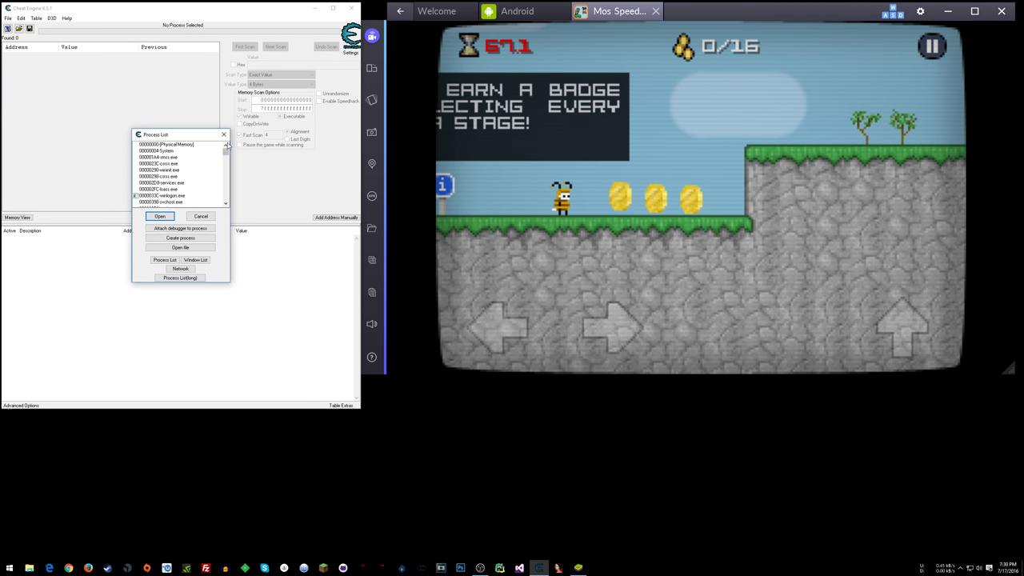
left_click(186, 145)
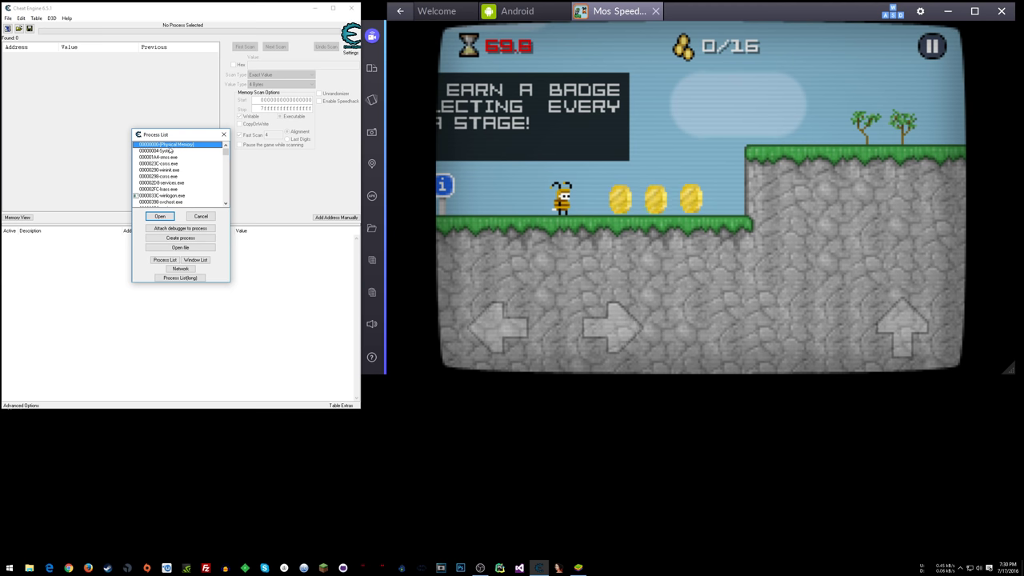
left_click(159, 216)
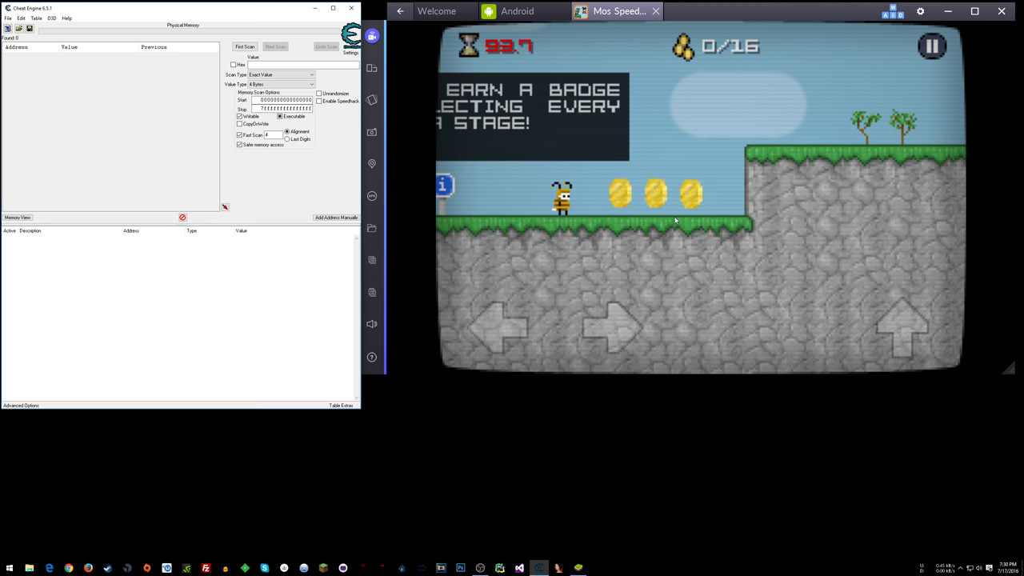
Collect the first three coins in the game and run a first scan for the exact value 3
left_click(747, 235)
key("Right")
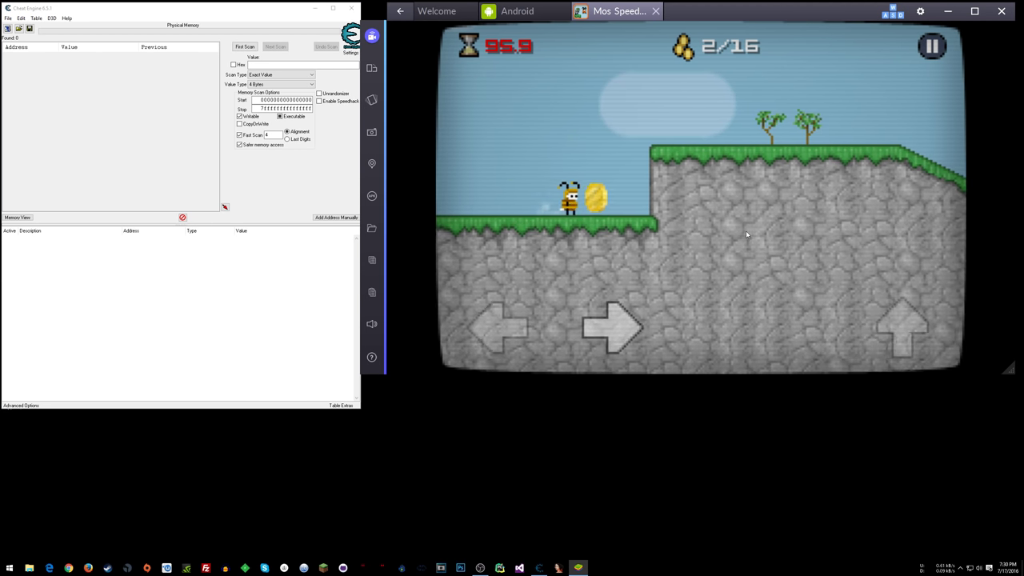
left_click(275, 64)
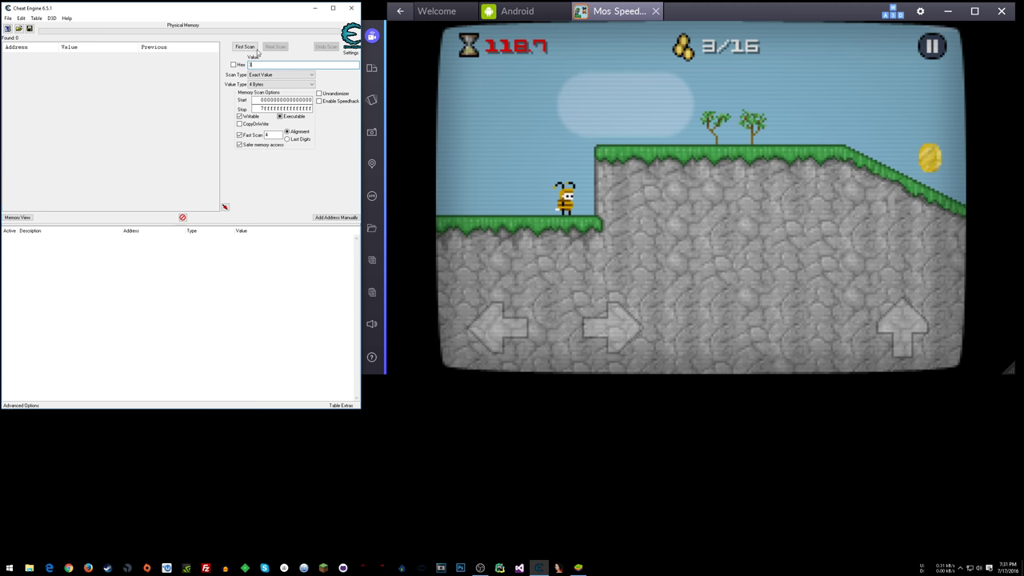
left_click(246, 47)
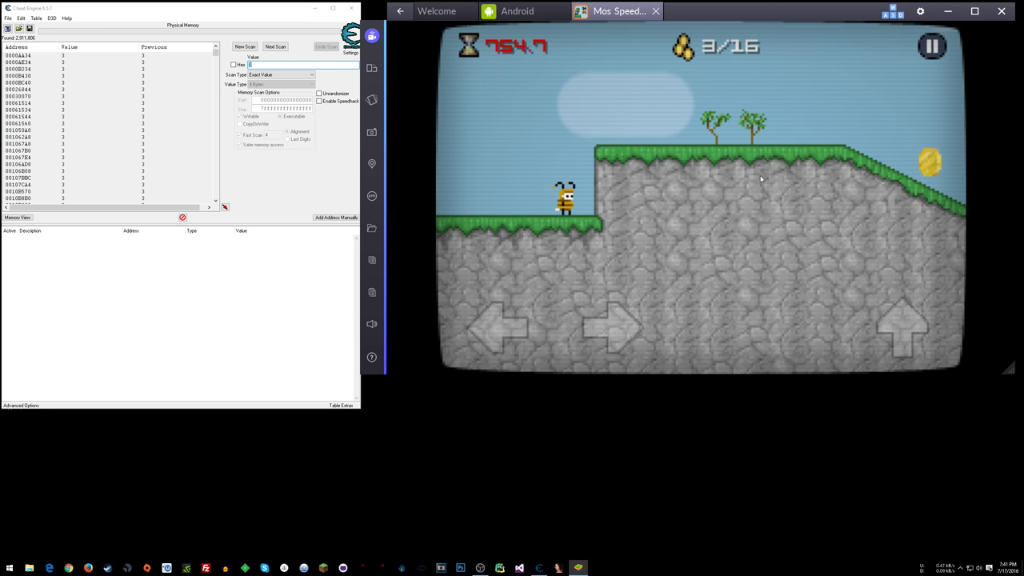
Collect two more coins on the slope and narrow the results with a decimal scan for 5
key("Right")
key("Up")
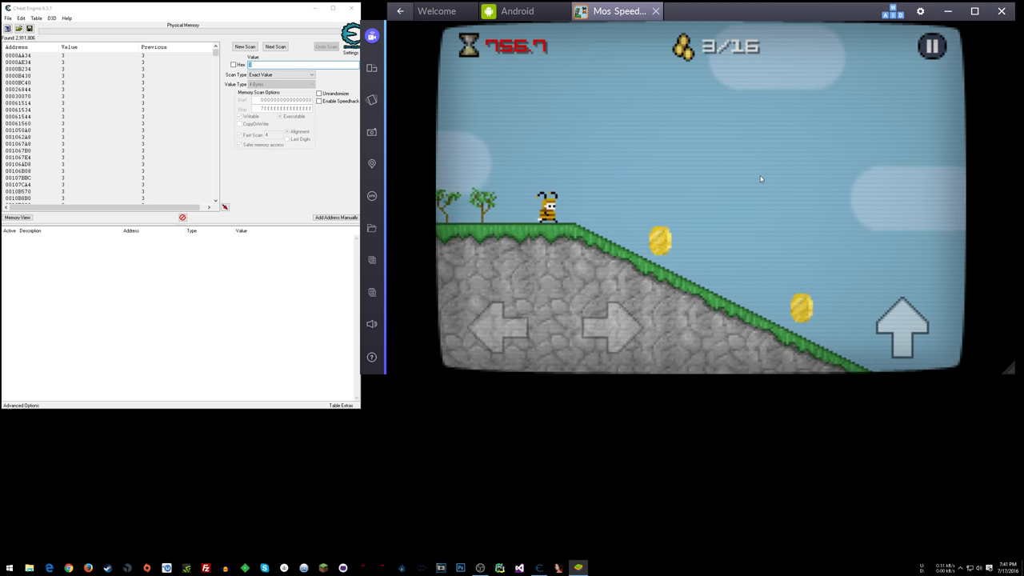
key("Right")
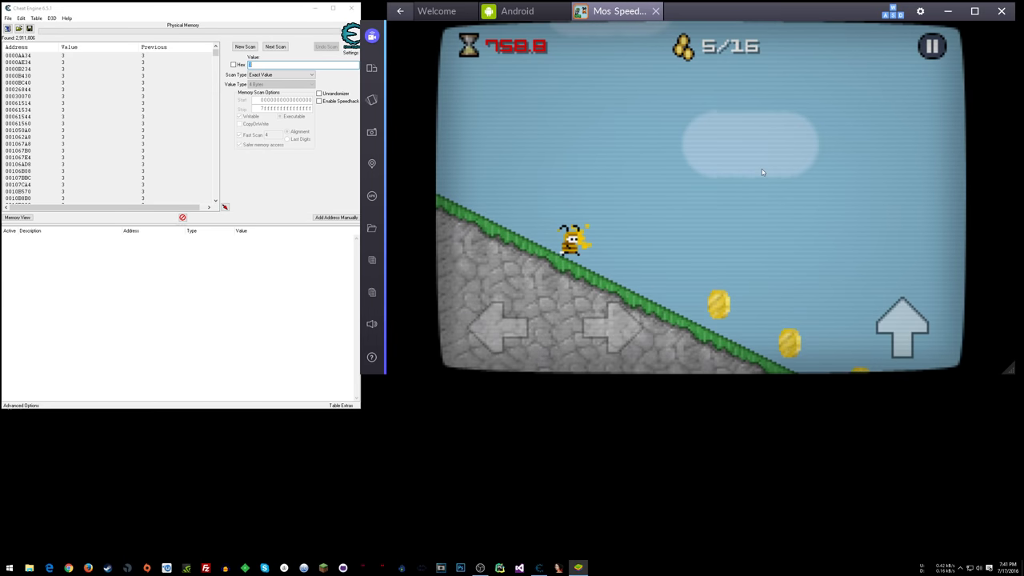
left_click(233, 65)
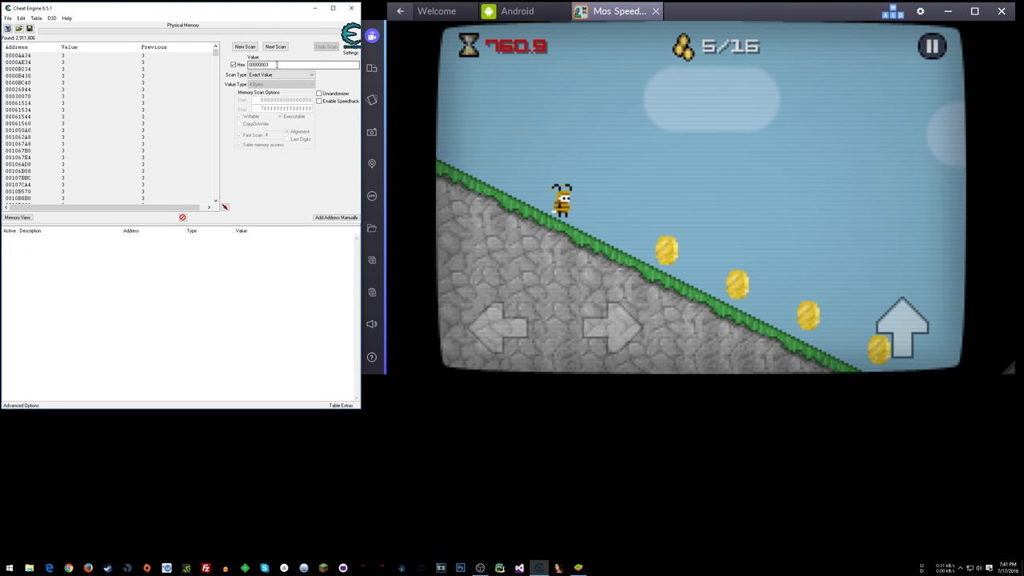
left_click(235, 66)
left_click_drag(266, 66, 233, 68)
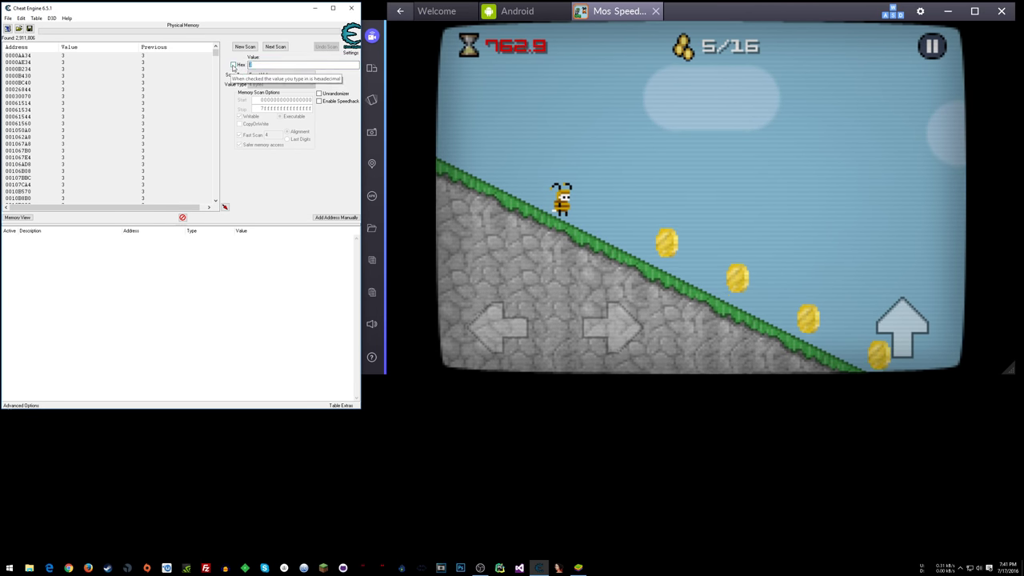
type("5")
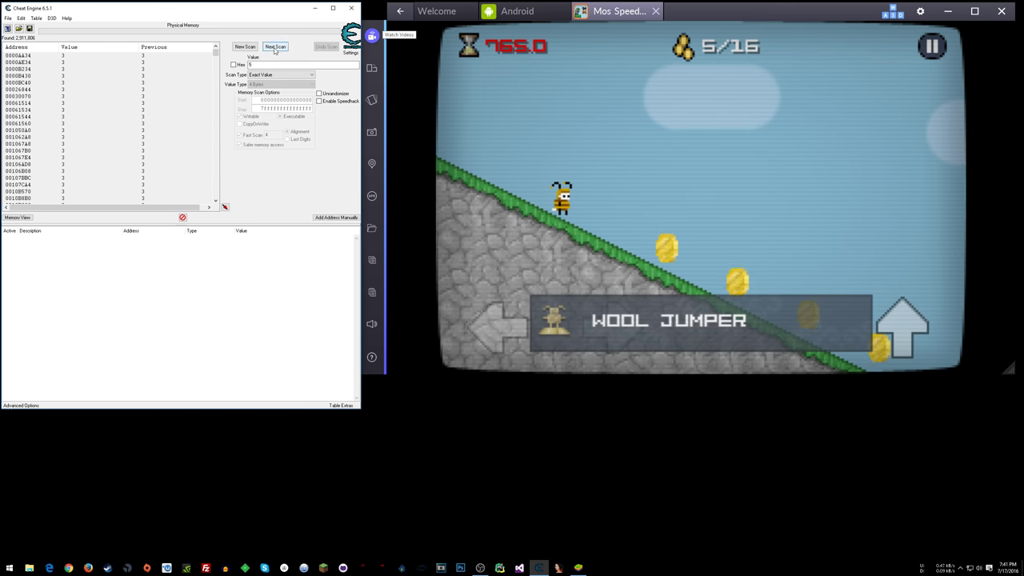
left_click(274, 47)
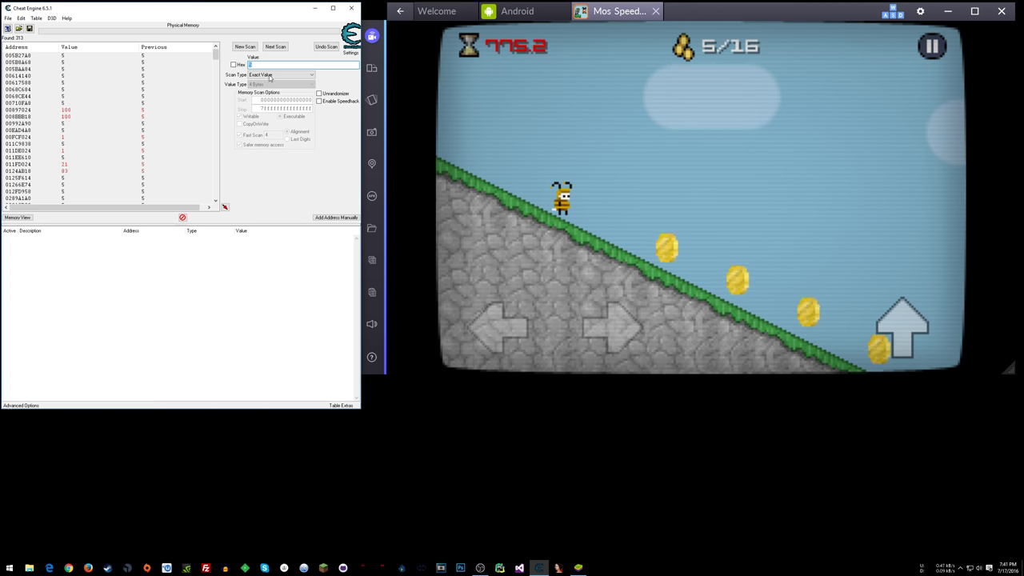
Collect one more coin in the game and filter the found addresses for the value 6
left_click(650, 202)
key("d")
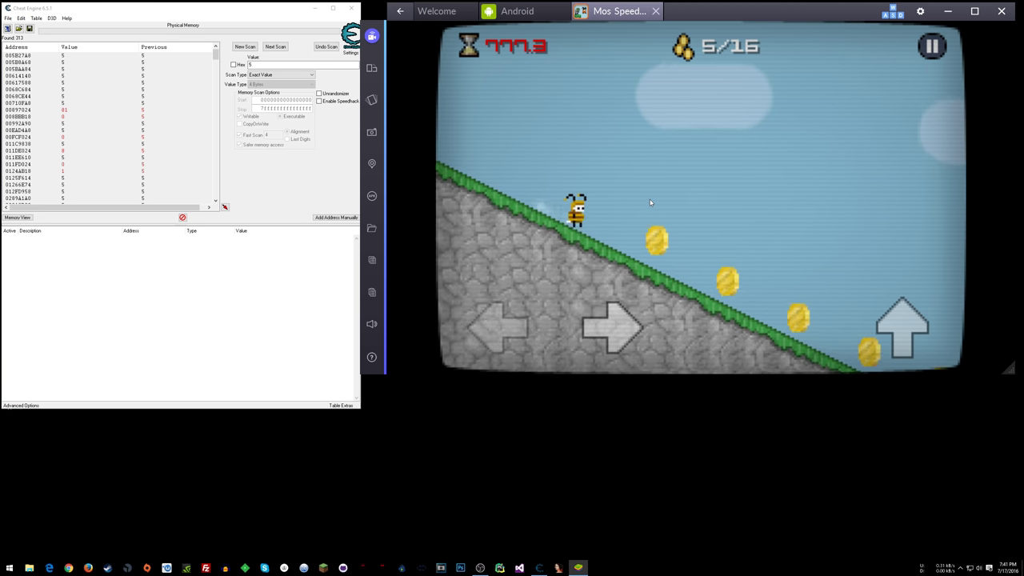
key("d")
left_click(266, 65)
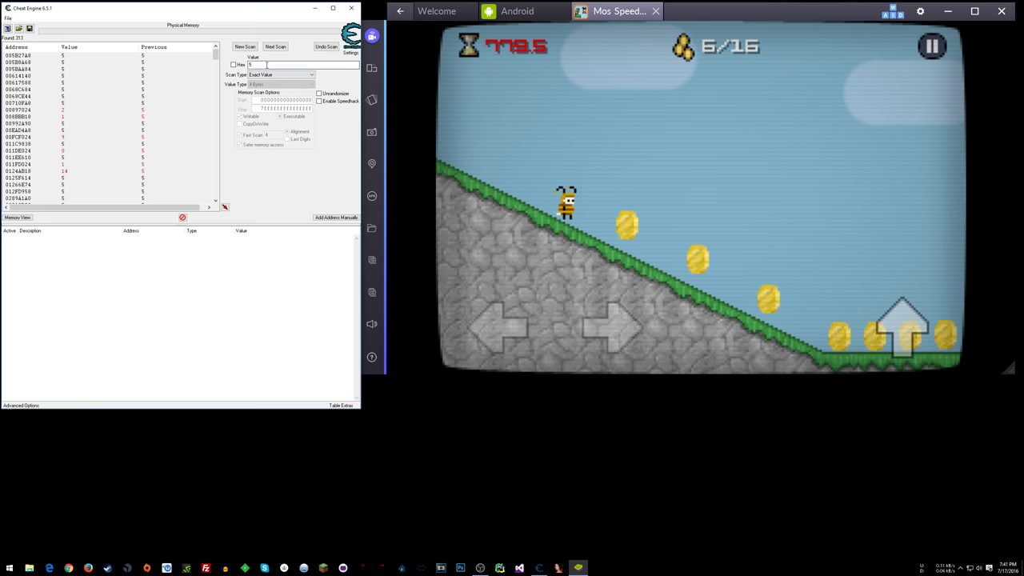
key("BackSpace")
type("6")
key("Return")
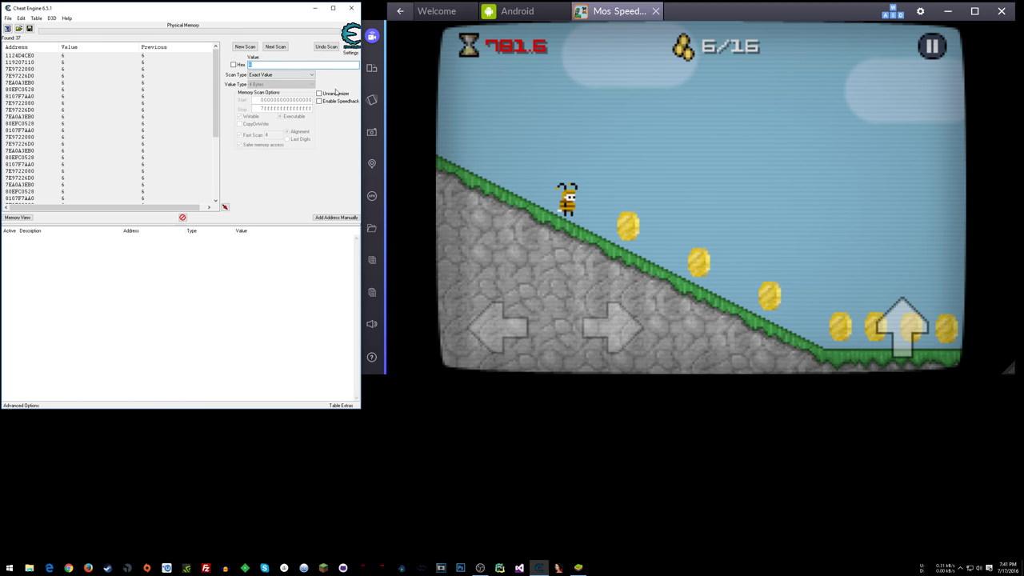
Pick up another coin in the game and filter the found addresses for the value 7
left_click(692, 196)
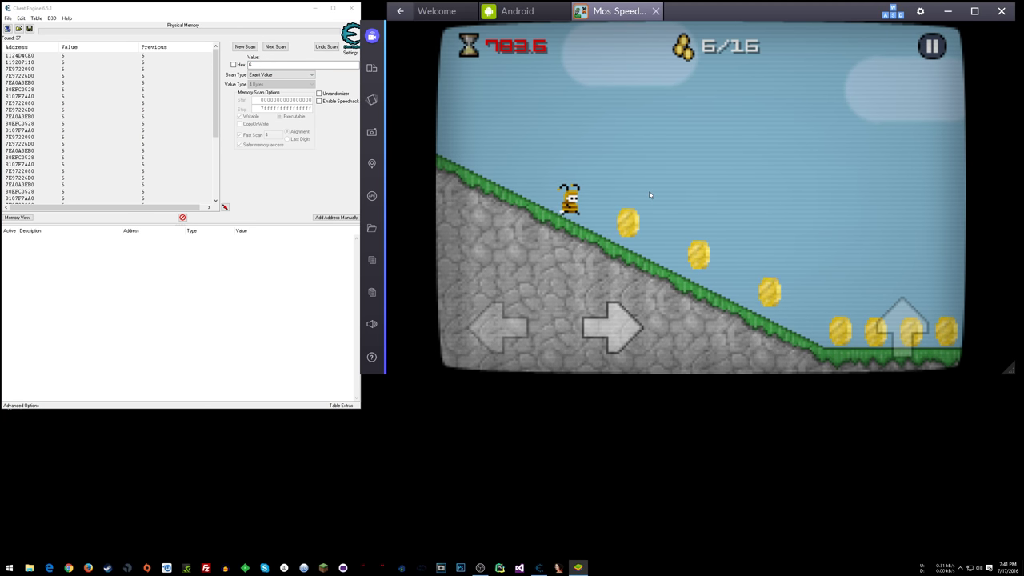
double_click(266, 66)
type("7")
key("Return")
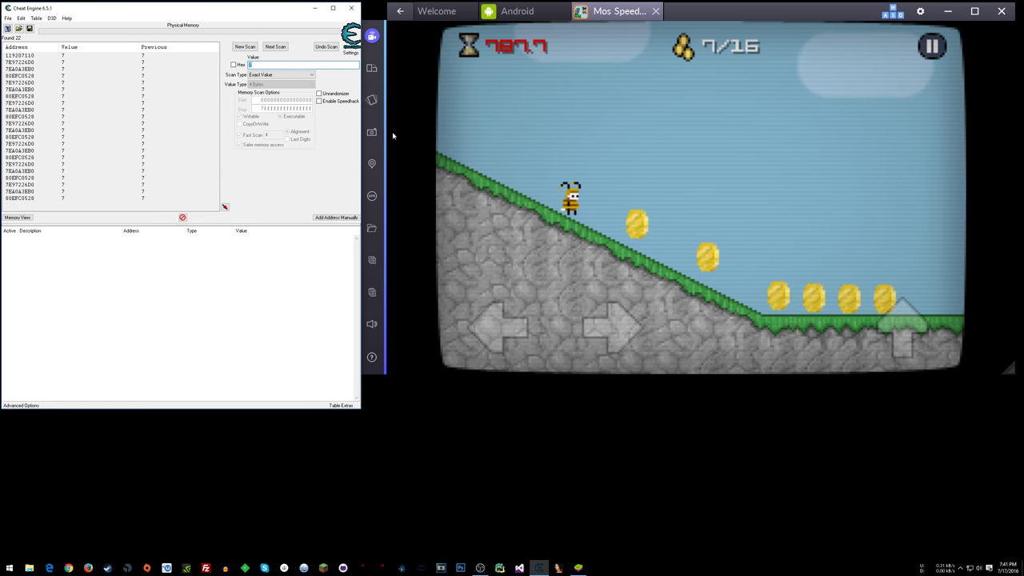
Collect two further coins in the game and filter the found addresses for the value 9
left_click(528, 192)
key("d")
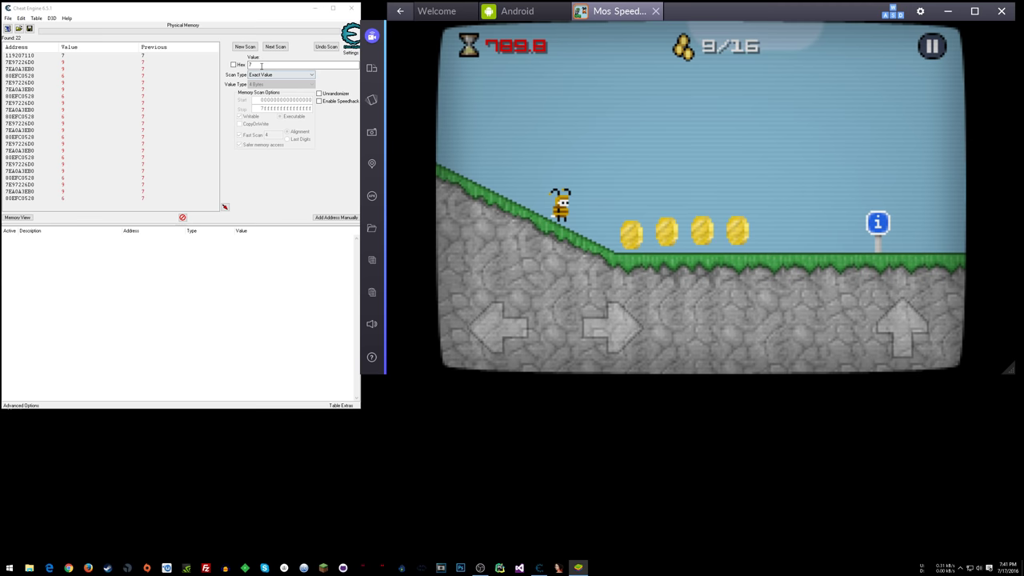
double_click(261, 66)
type("9")
key("Return")
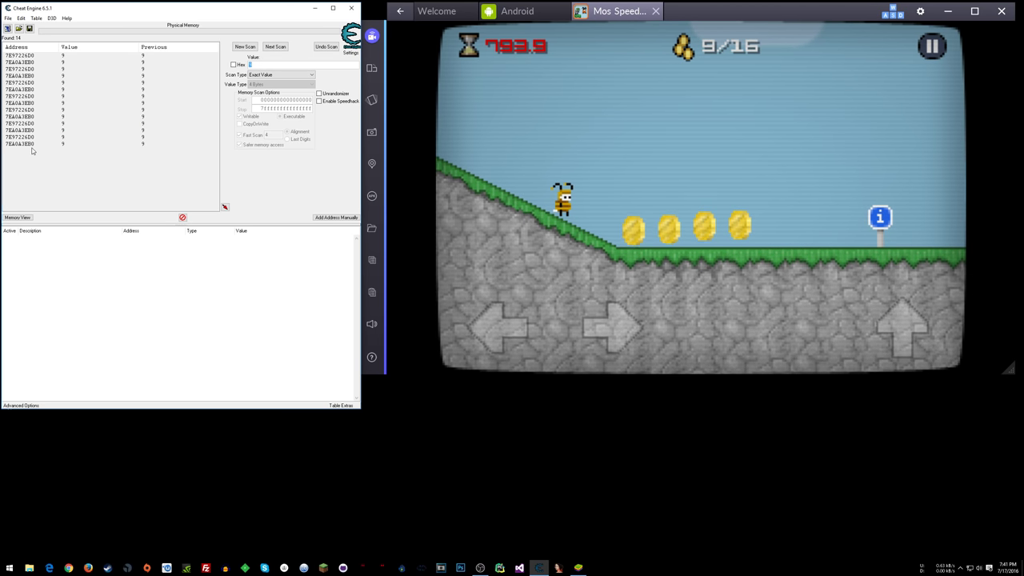
Add the two distinct found addresses, 7E97226D0 and 7EA0A3EB0, to the address list
left_click(34, 56)
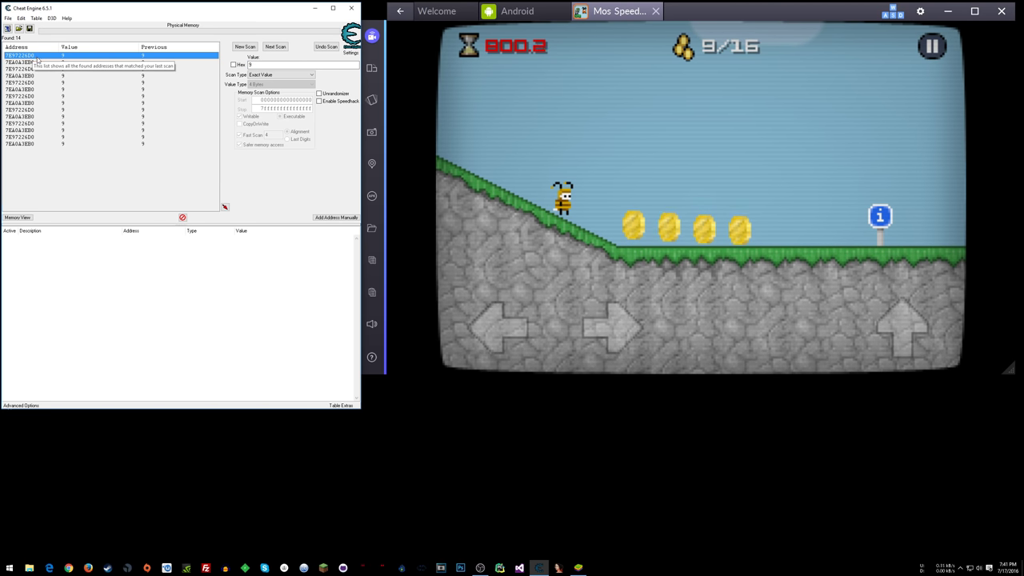
key("Down")
key("Down")
key("Down")
key("Down")
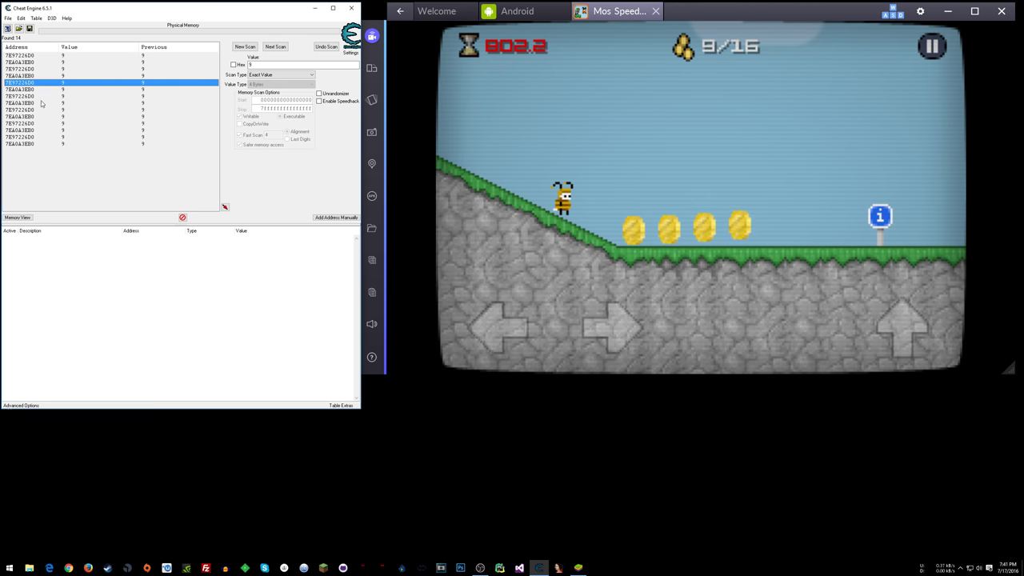
left_click(32, 58)
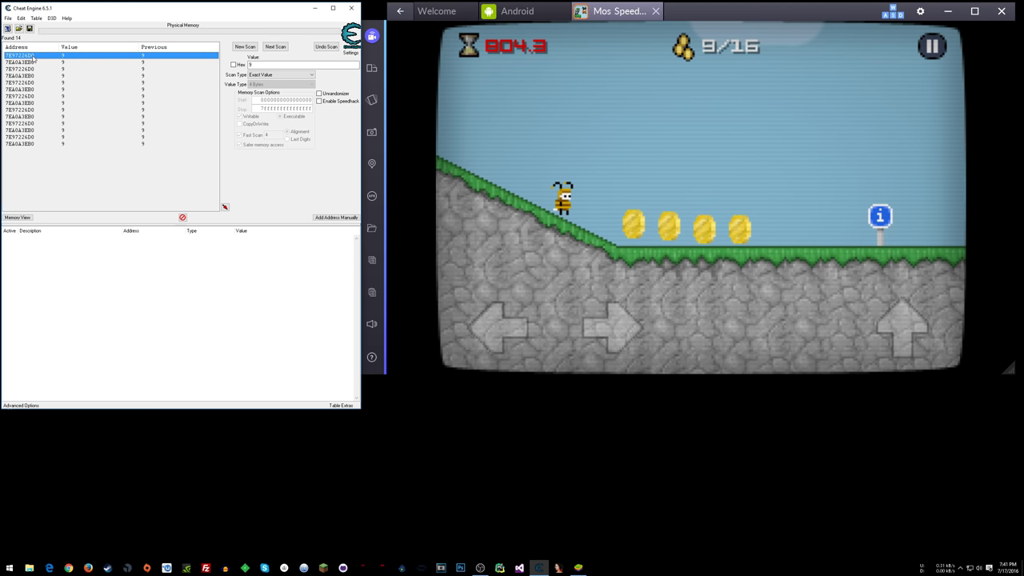
double_click(33, 57)
double_click(31, 63)
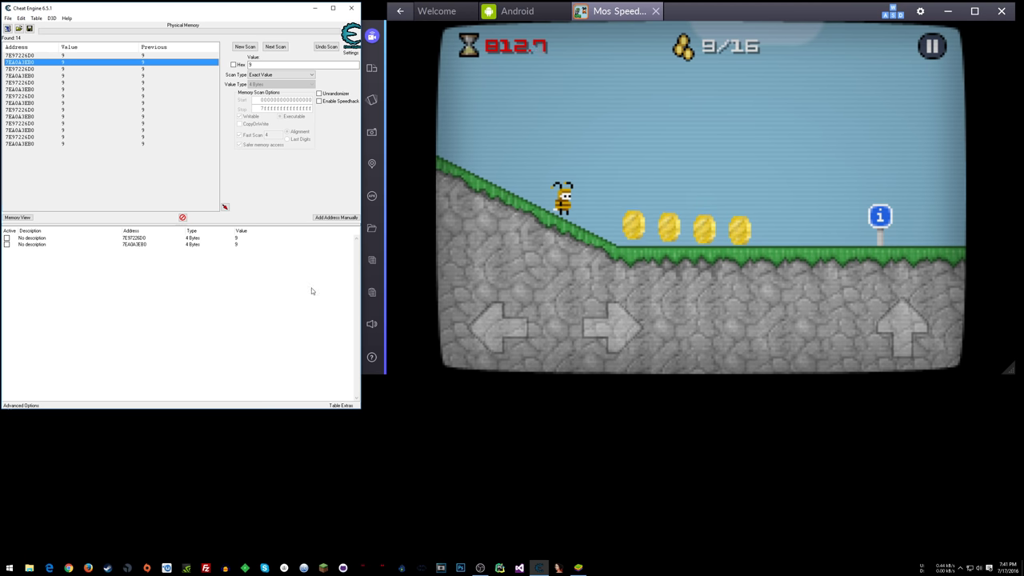
Change the value of address 7E97226D0 in the address list to 16
left_click(200, 239)
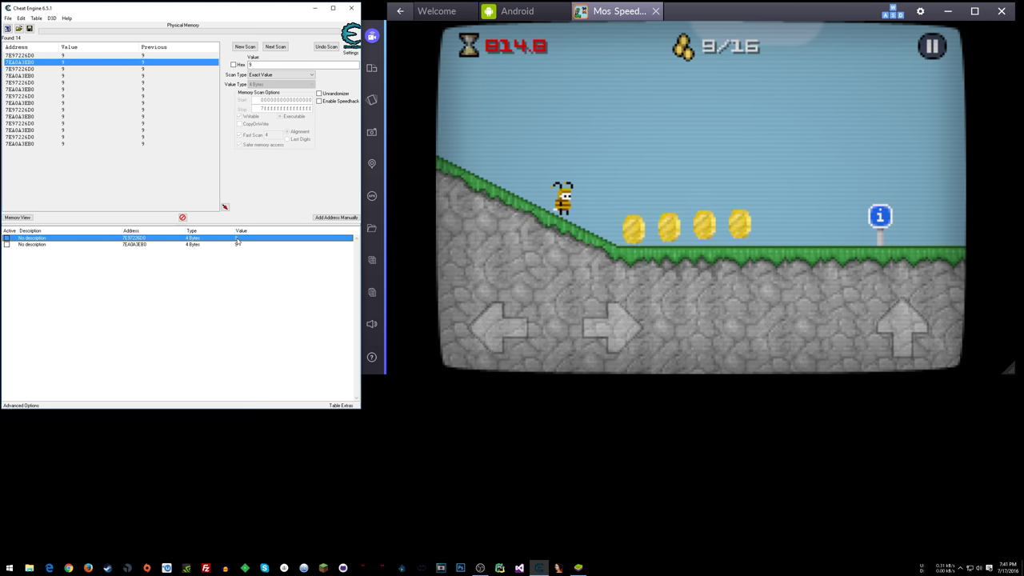
double_click(236, 239)
type("16")
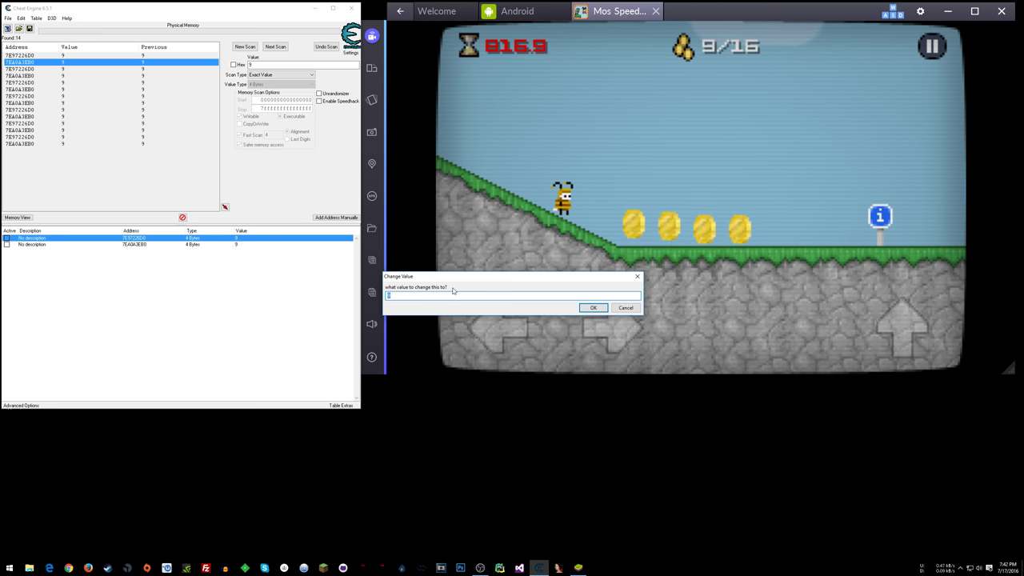
key("Return")
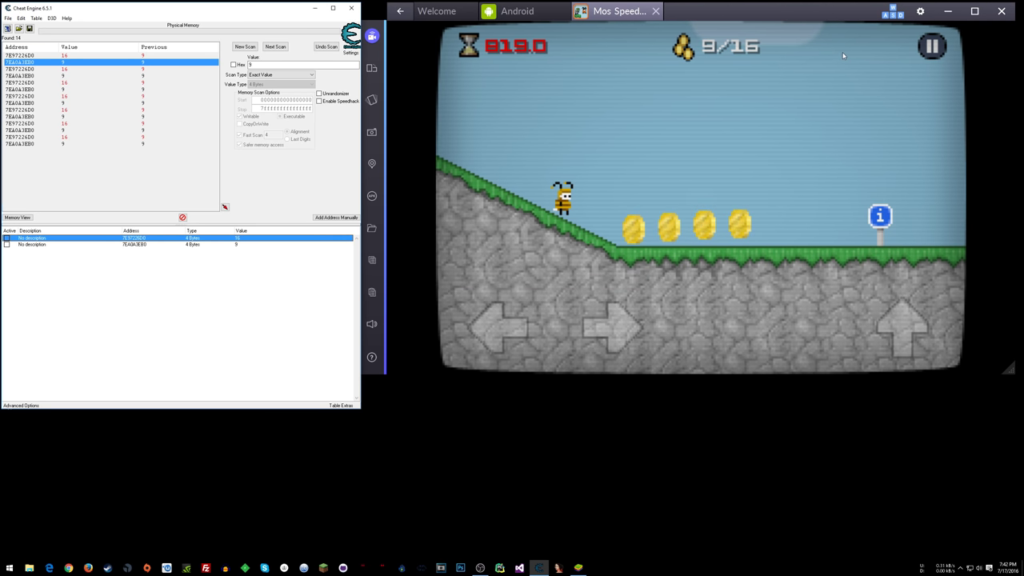
left_click(453, 290)
Change the value of address 7EA0A3EB0 in the address list to 16
double_click(230, 244)
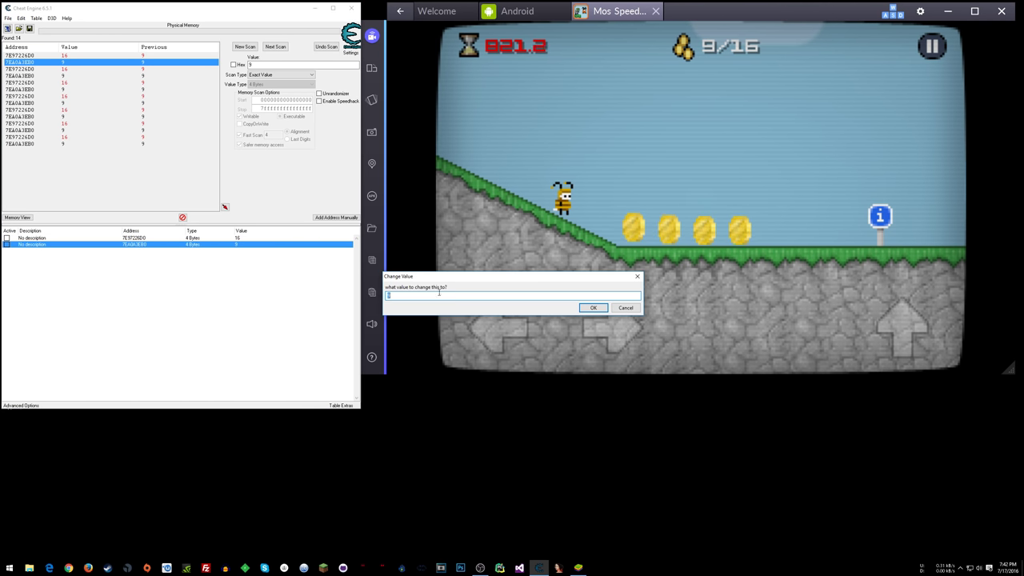
type("16")
key("Return")
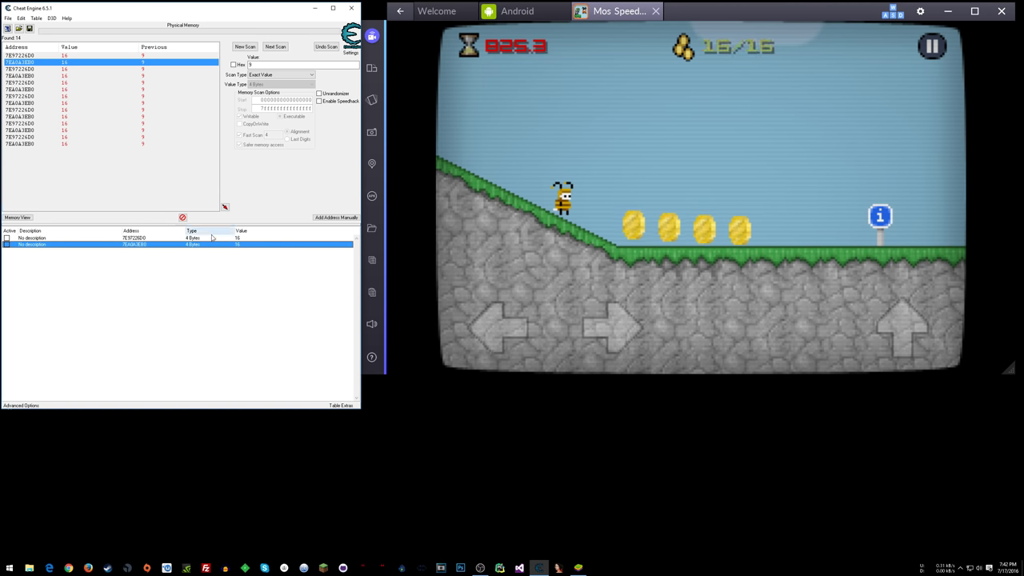
Return to the game and run the character forward to collect the four coins on the flat ground below the slope
left_click(768, 212)
key("Right")
key("Right")
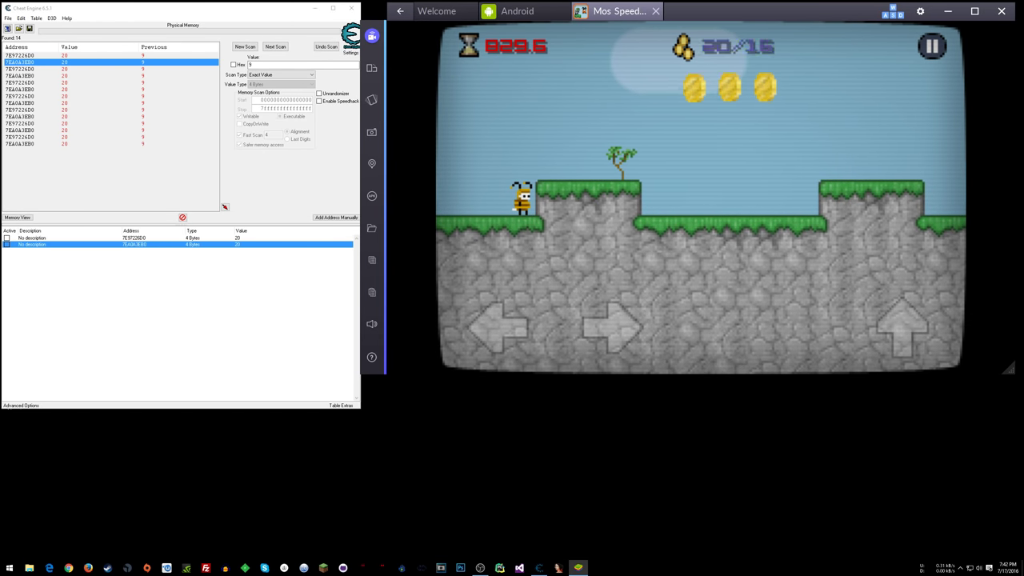
Change the value of address 7EA0A3EB0 in the address list to 999
left_click(237, 249)
double_click(237, 246)
type("999")
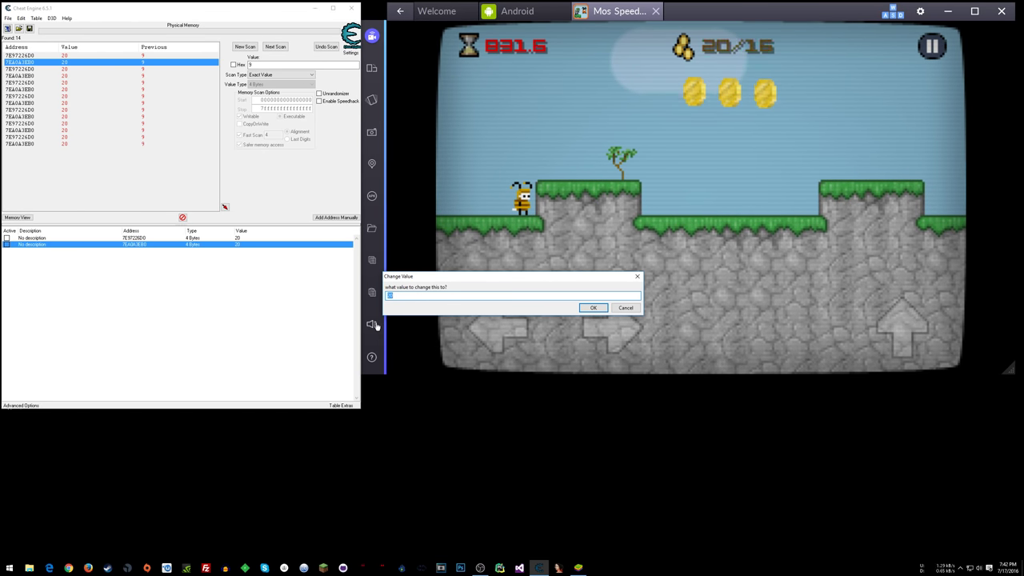
left_click(592, 307)
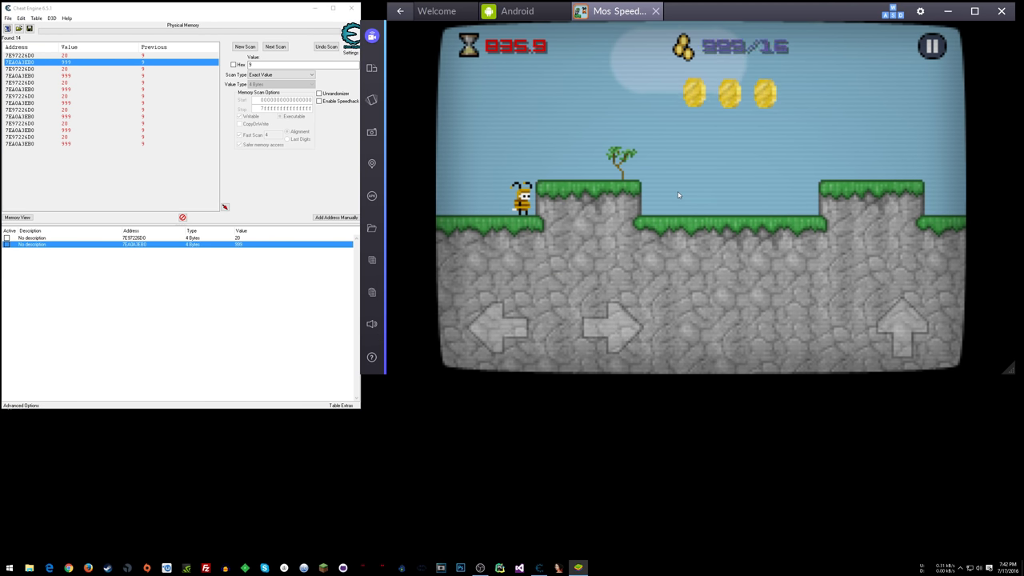
Run and jump the character onward through the game level, past the info sign and the bees and over the raised grass platforms
key("Right")
key("Up")
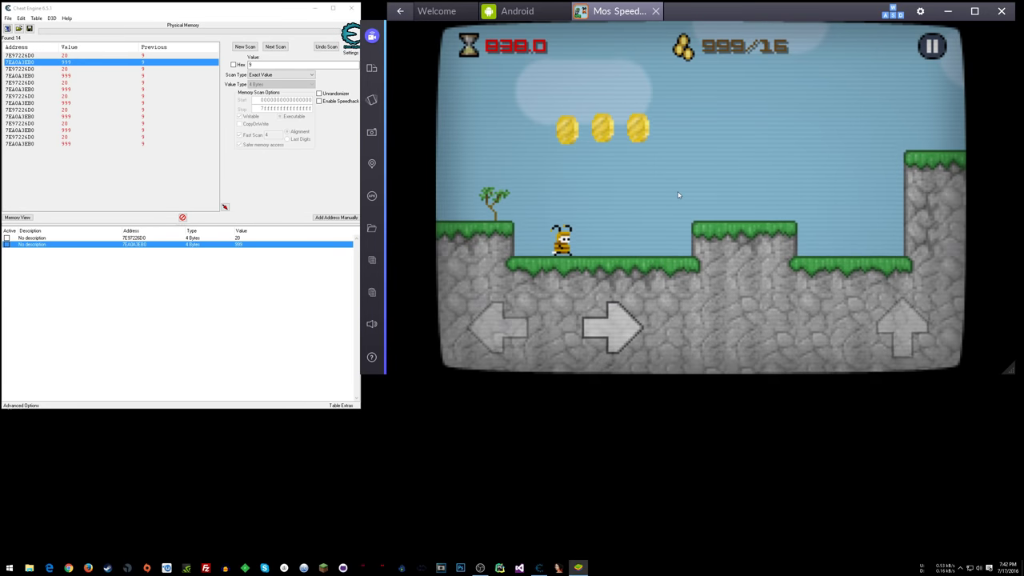
key("Up")
key("Right")
key("Up")
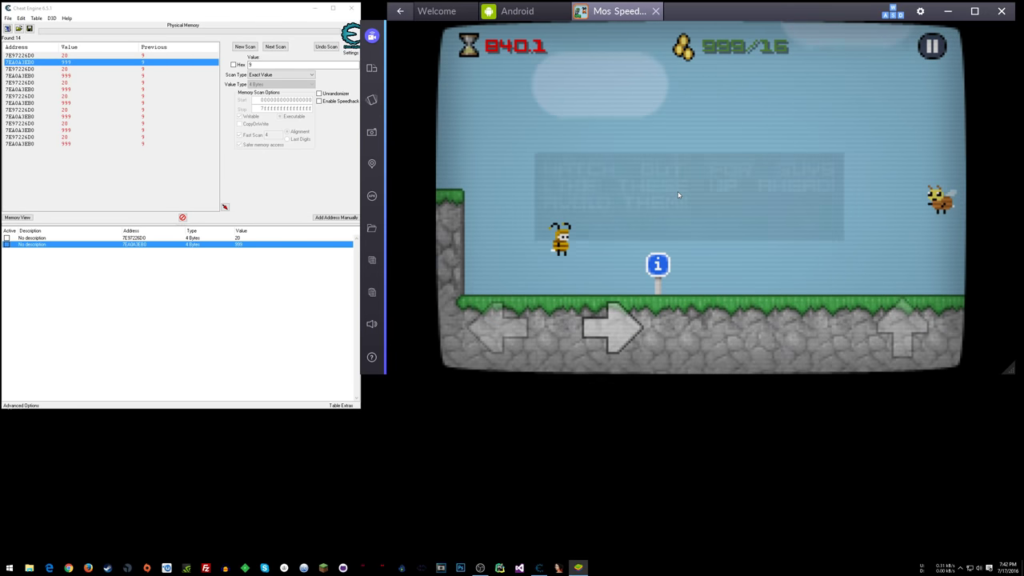
key("Up")
key("Left")
key("Right")
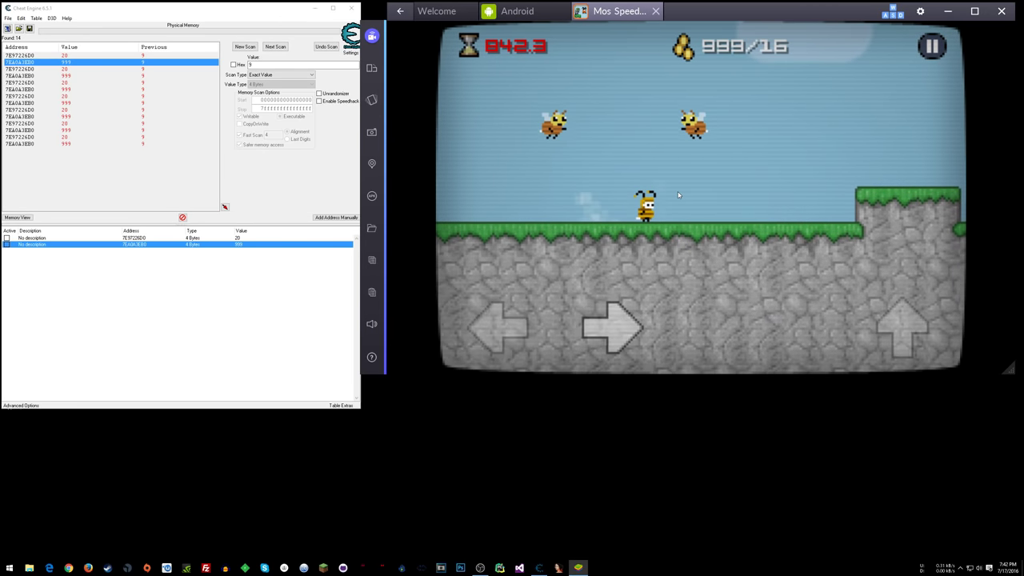
key("Up")
key("Up")
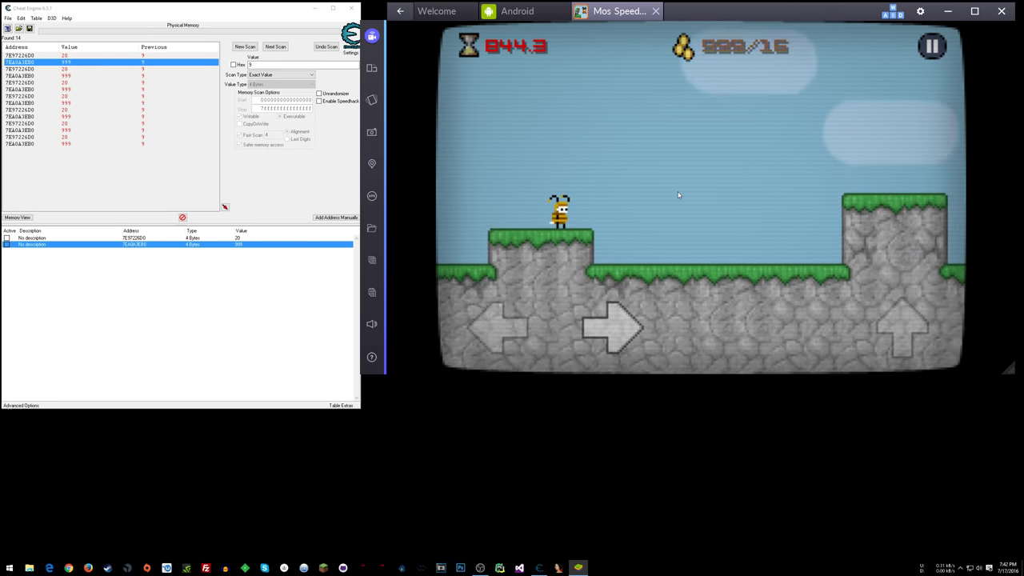
key("Up")
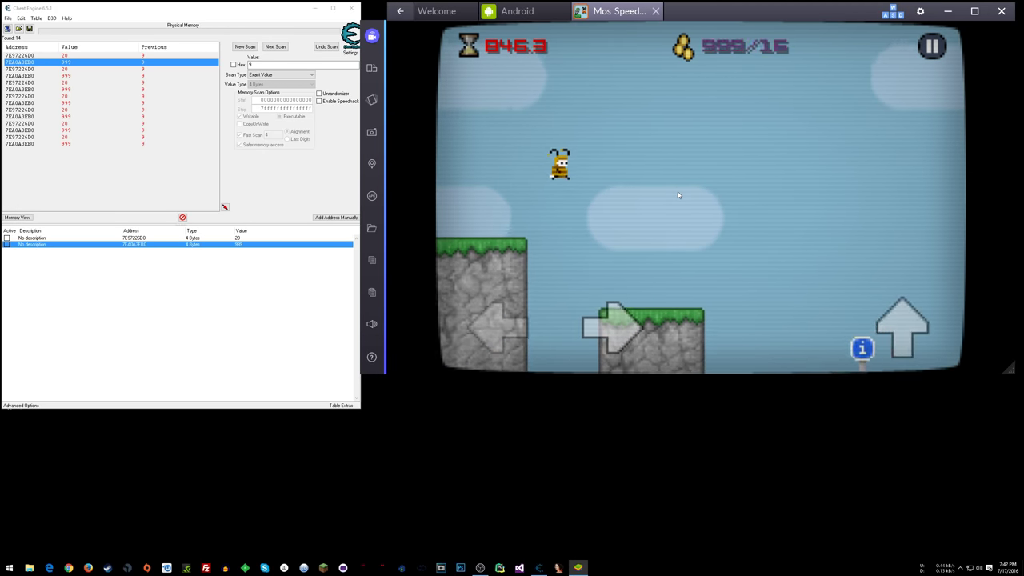